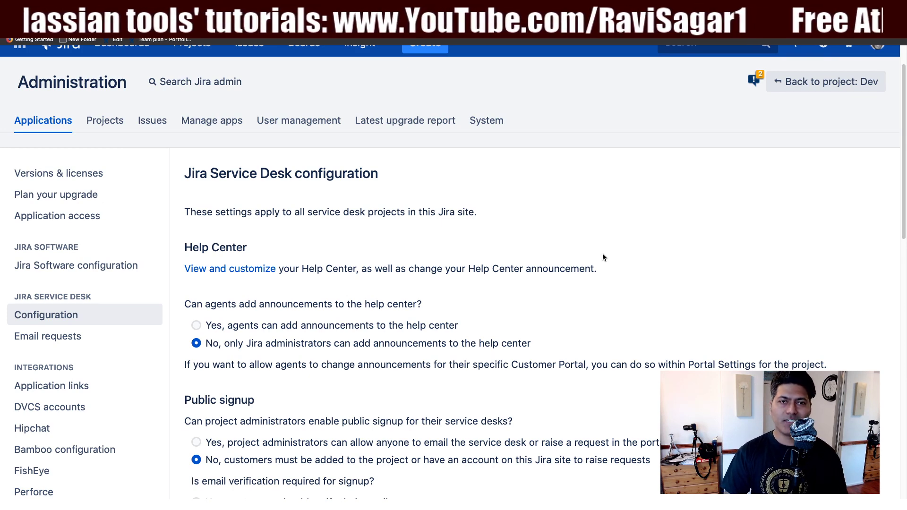
Review the Jira Service Desk configuration page, covering Help Center announcements, public signup and organization management settings
{"action": "scroll", "coordinate": [602, 254], "scroll_direction": "up", "scroll_amount": 2}
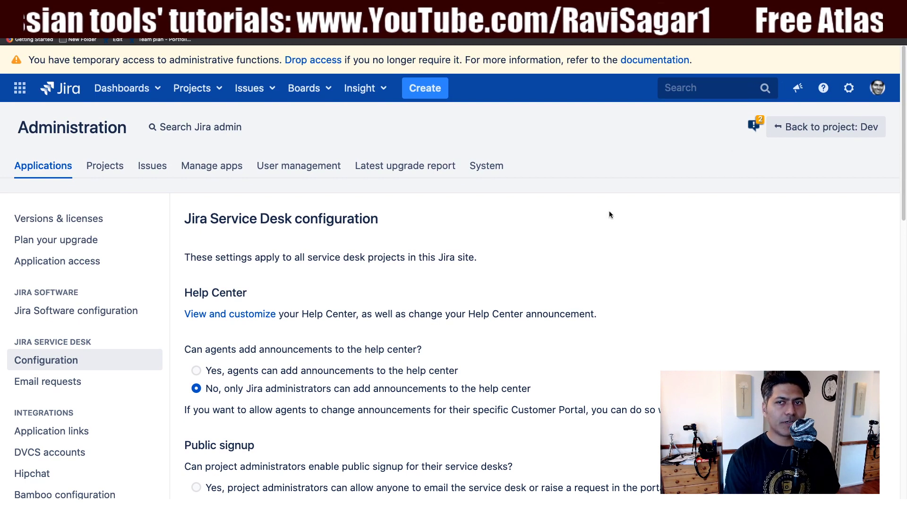
{"action": "left_click", "coordinate": [852, 94]}
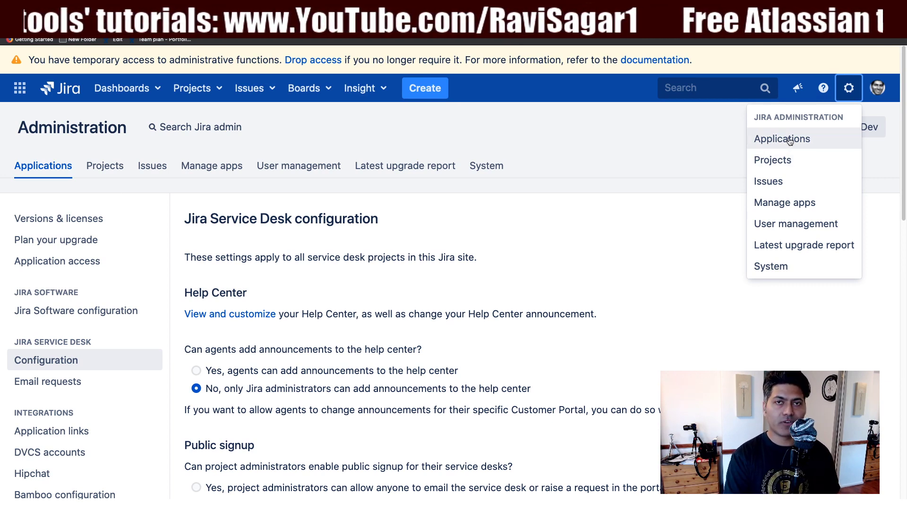
{"action": "left_click", "coordinate": [597, 243]}
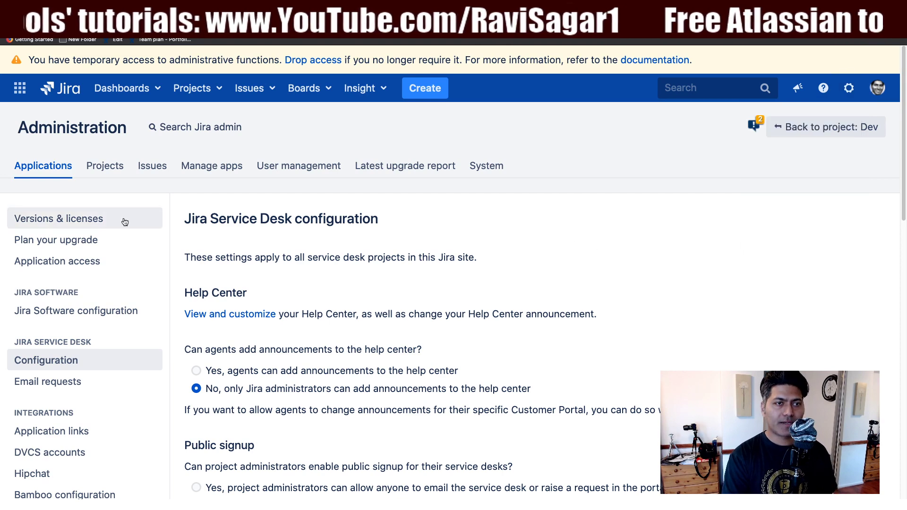
{"action": "scroll", "coordinate": [78, 315], "scroll_direction": "down", "scroll_amount": 1}
{"action": "scroll", "coordinate": [80, 317], "scroll_direction": "down", "scroll_amount": 1}
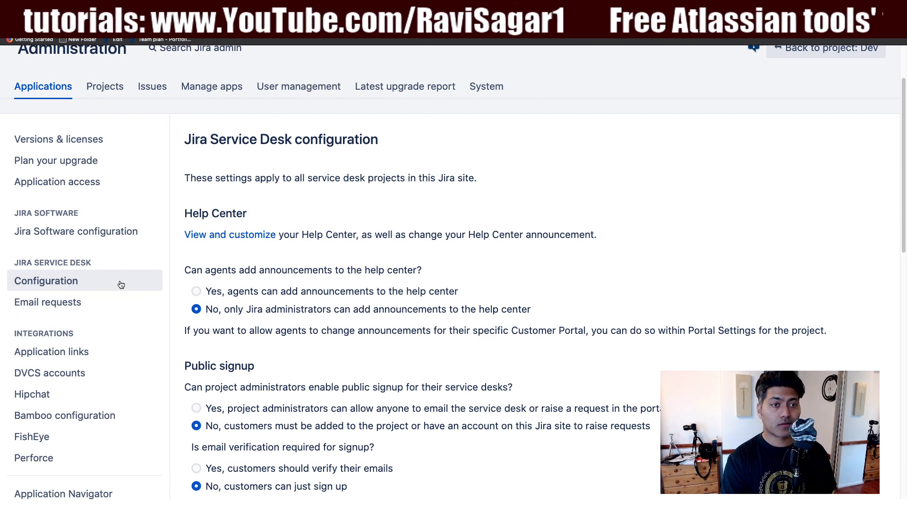
{"action": "scroll", "coordinate": [72, 283], "scroll_direction": "down", "scroll_amount": 1}
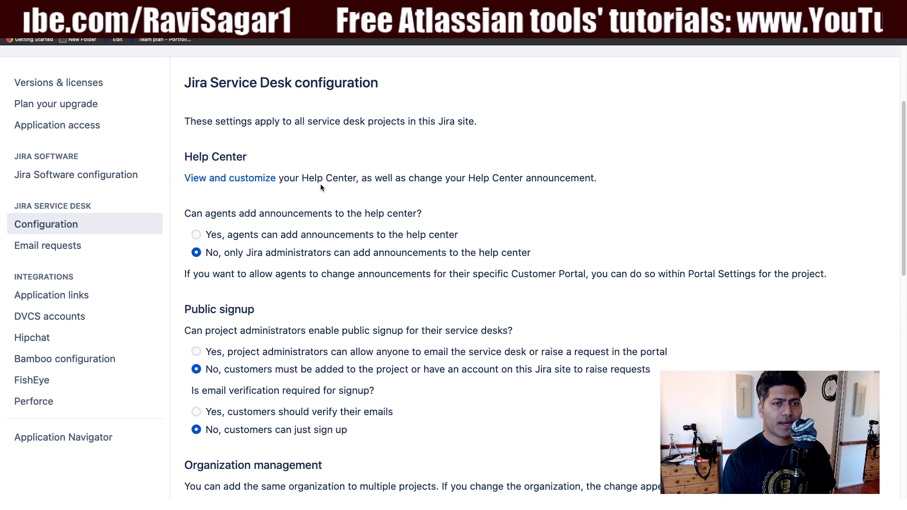
{"action": "scroll", "coordinate": [309, 203], "scroll_direction": "down", "scroll_amount": 2}
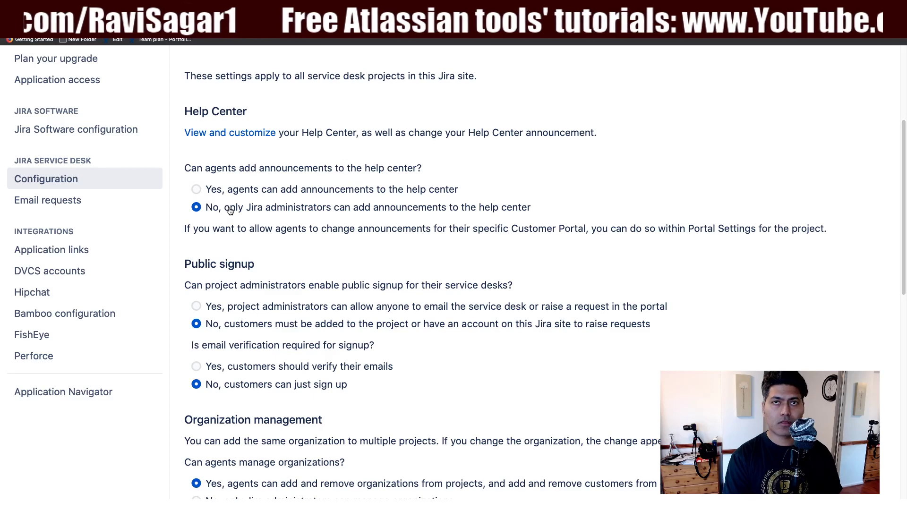
{"action": "scroll", "coordinate": [234, 213], "scroll_direction": "down", "scroll_amount": 5}
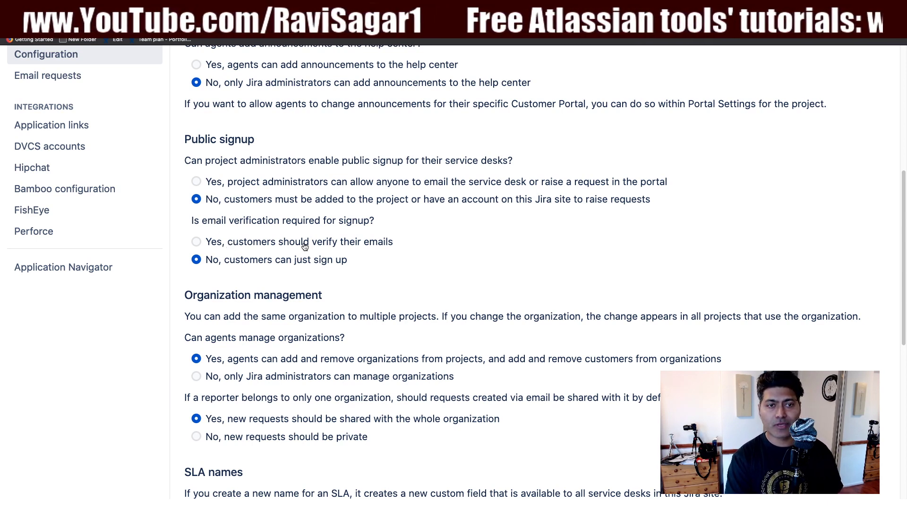
{"action": "scroll", "coordinate": [289, 263], "scroll_direction": "up", "scroll_amount": 5}
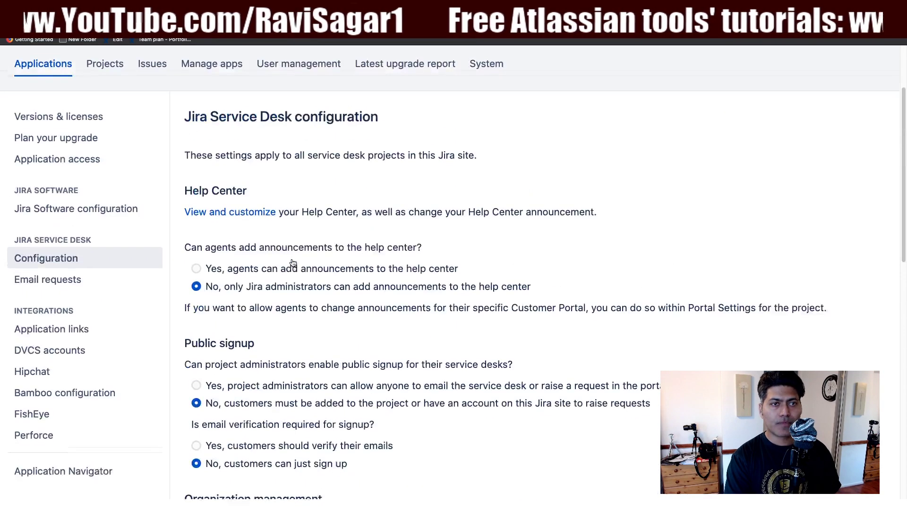
{"action": "scroll", "coordinate": [293, 263], "scroll_direction": "up", "scroll_amount": 3}
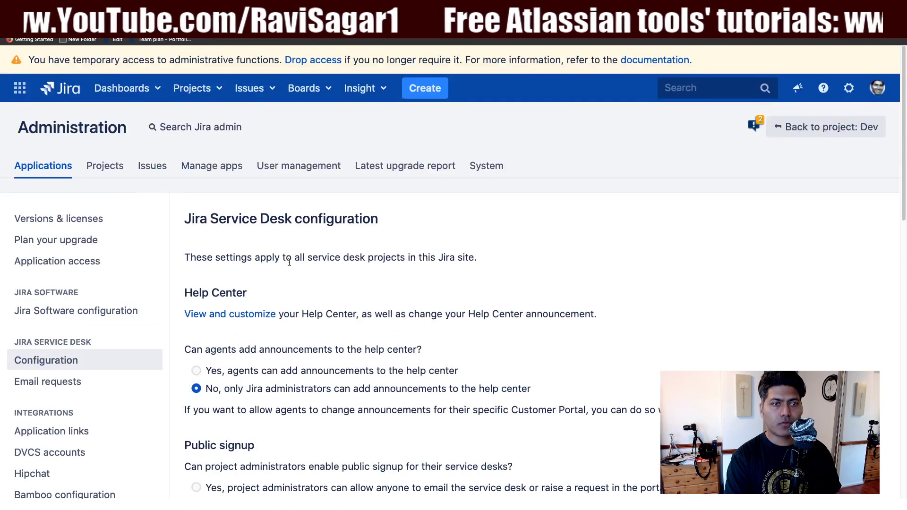
Open the Service Desk (SD) project in a separate browser tab and go to its project settings
{"action": "left_click", "coordinate": [226, 97]}
{"action": "right_click", "coordinate": [234, 139]}
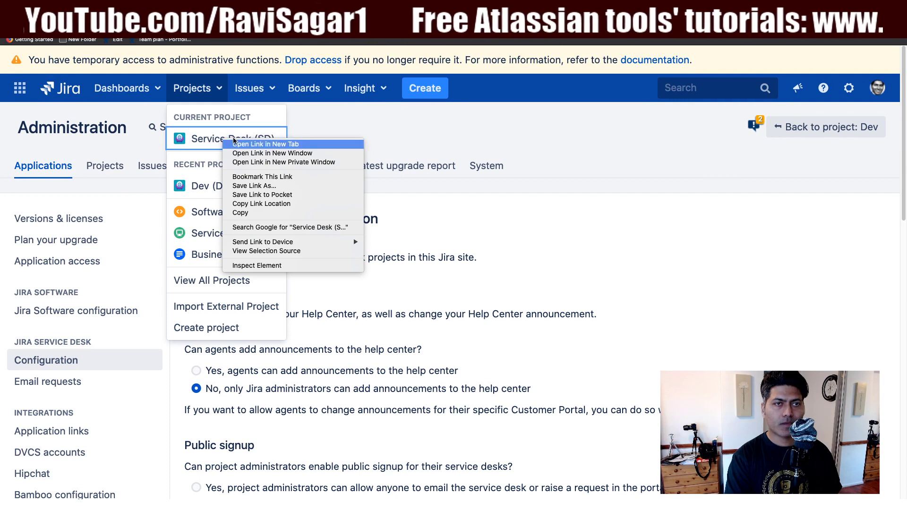
{"action": "left_click", "coordinate": [255, 88]}
{"action": "left_click", "coordinate": [262, 226]}
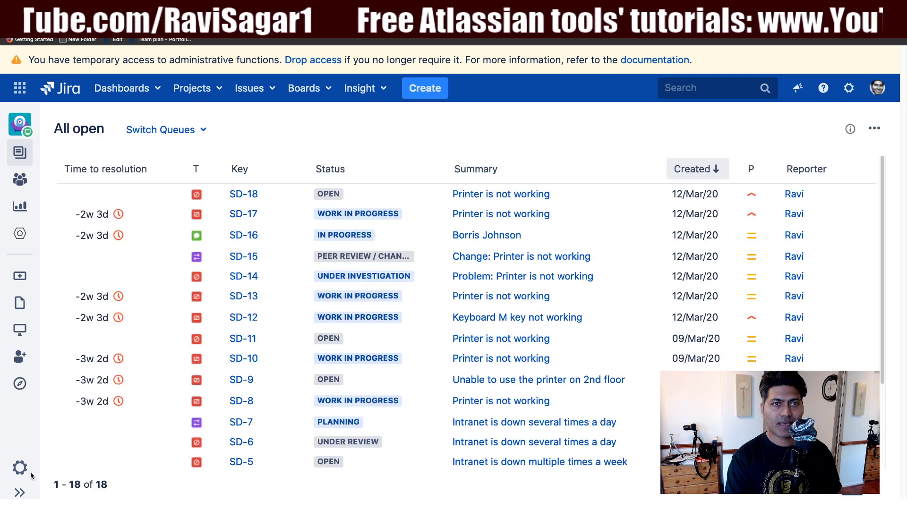
{"action": "left_click", "coordinate": [24, 471]}
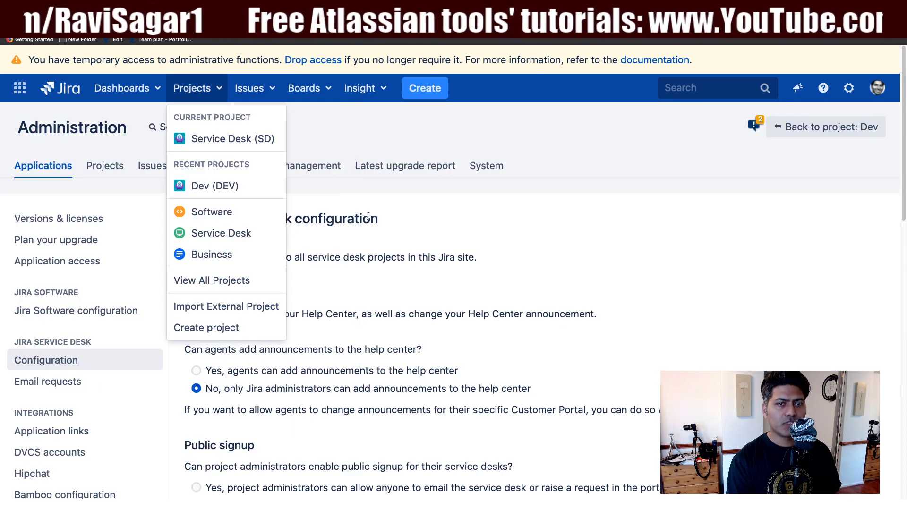
In the Jira Service Desk configuration, allow project administrators to let anyone email the service desk or raise a request in the portal
{"action": "left_click", "coordinate": [492, 244]}
{"action": "scroll", "coordinate": [492, 244], "scroll_direction": "down", "scroll_amount": 3}
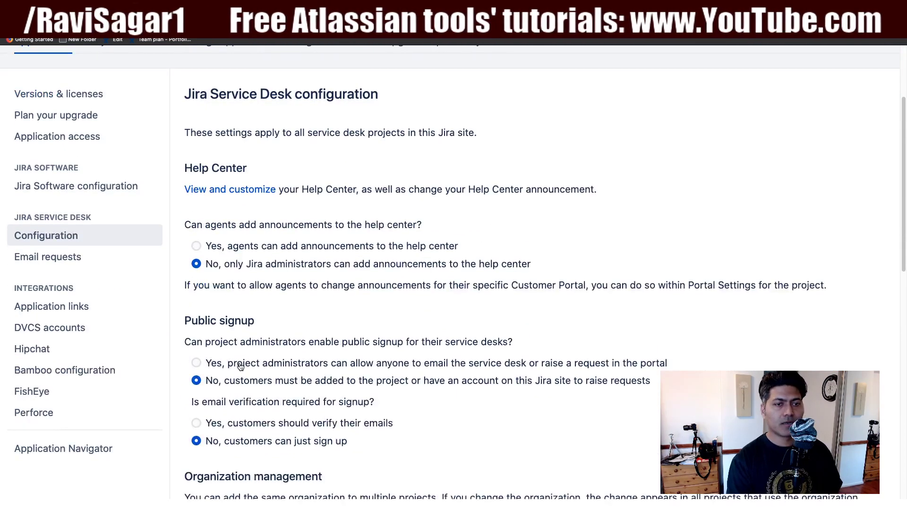
{"action": "left_click", "coordinate": [197, 363]}
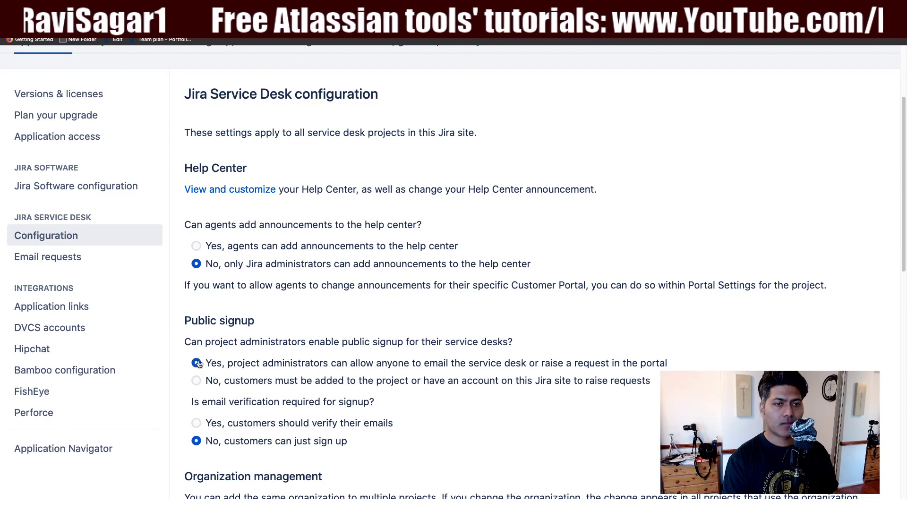
{"action": "scroll", "coordinate": [198, 363], "scroll_direction": "down", "scroll_amount": 10}
{"action": "scroll", "coordinate": [198, 363], "scroll_direction": "up", "scroll_amount": 4}
{"action": "scroll", "coordinate": [198, 363], "scroll_direction": "up", "scroll_amount": 10}
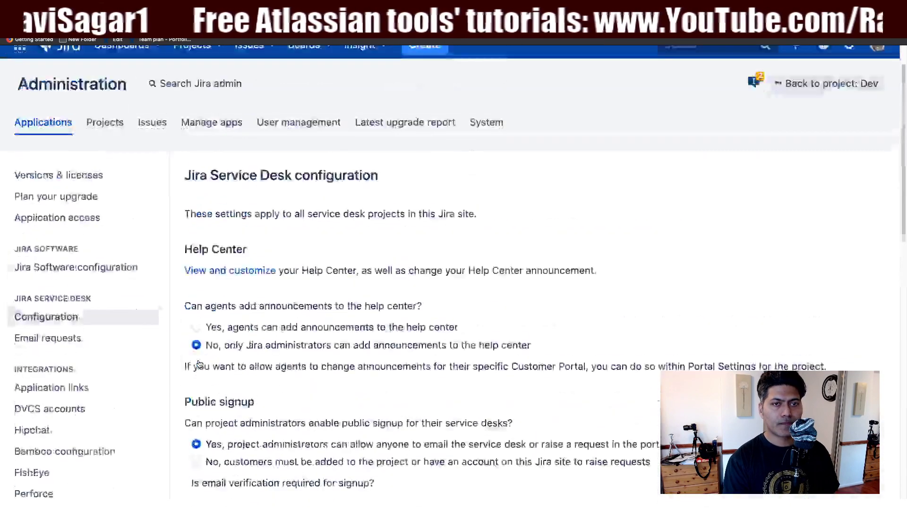
{"action": "scroll", "coordinate": [197, 360], "scroll_direction": "down", "scroll_amount": 3}
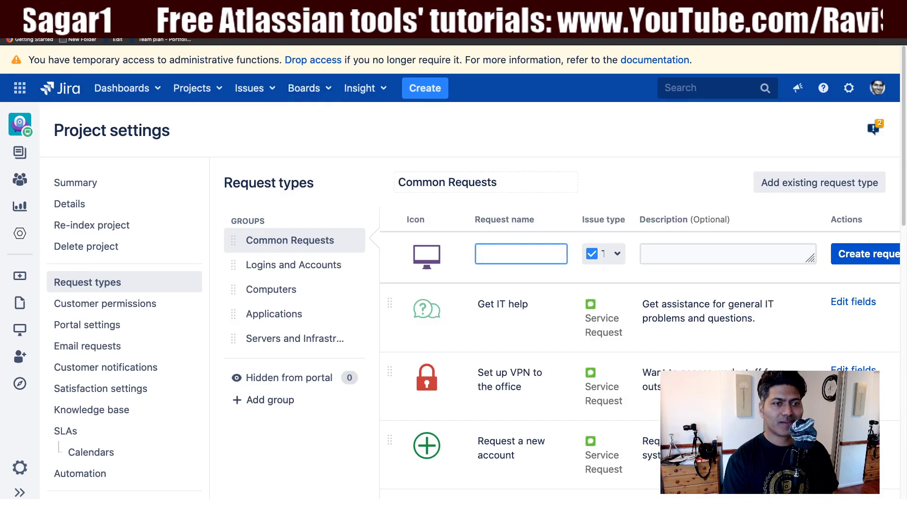
Reload the Service Desk project settings and look through the list of settings sections
{"action": "key", "text": "super+r"}
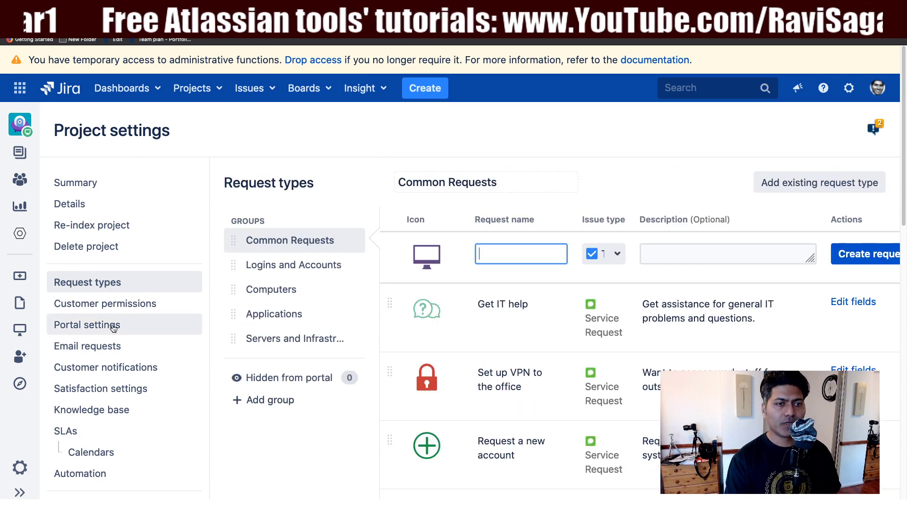
{"action": "scroll", "coordinate": [115, 331], "scroll_direction": "down", "scroll_amount": 5}
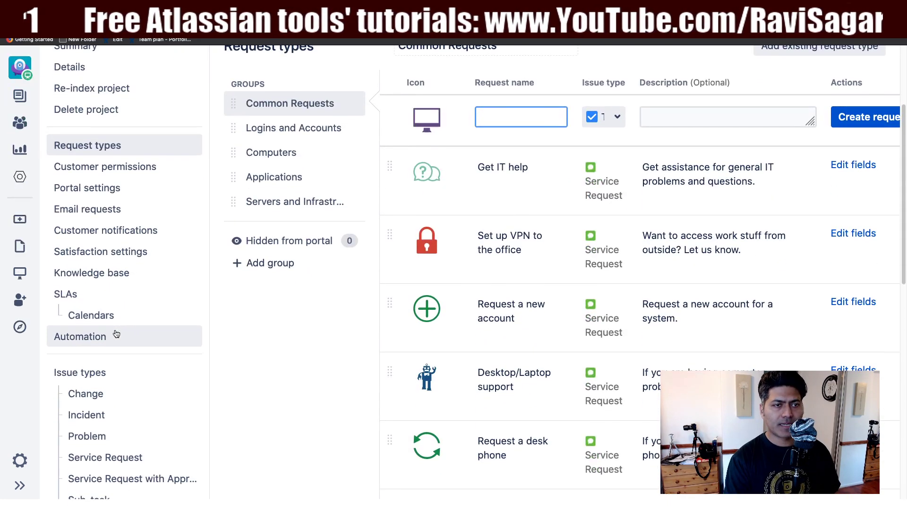
{"action": "scroll", "coordinate": [116, 333], "scroll_direction": "down", "scroll_amount": 8}
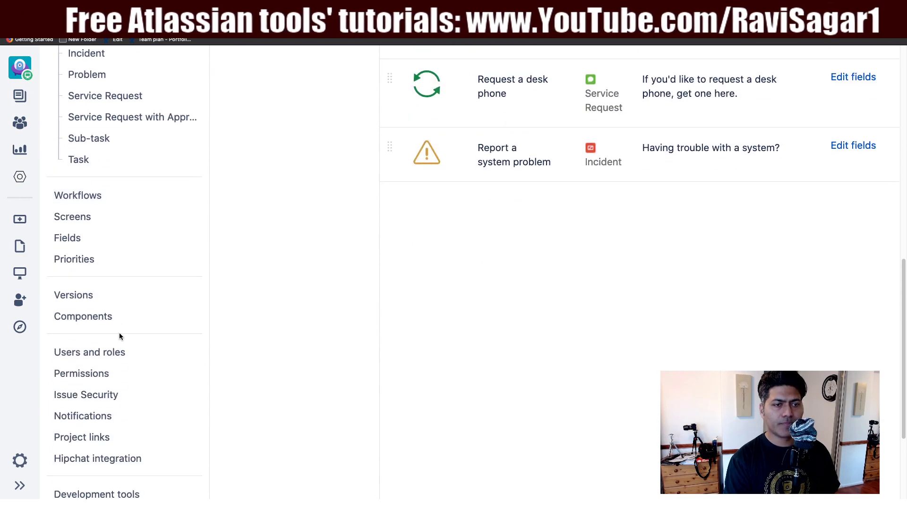
{"action": "scroll", "coordinate": [120, 336], "scroll_direction": "up", "scroll_amount": 1}
{"action": "scroll", "coordinate": [125, 170], "scroll_direction": "up", "scroll_amount": 1}
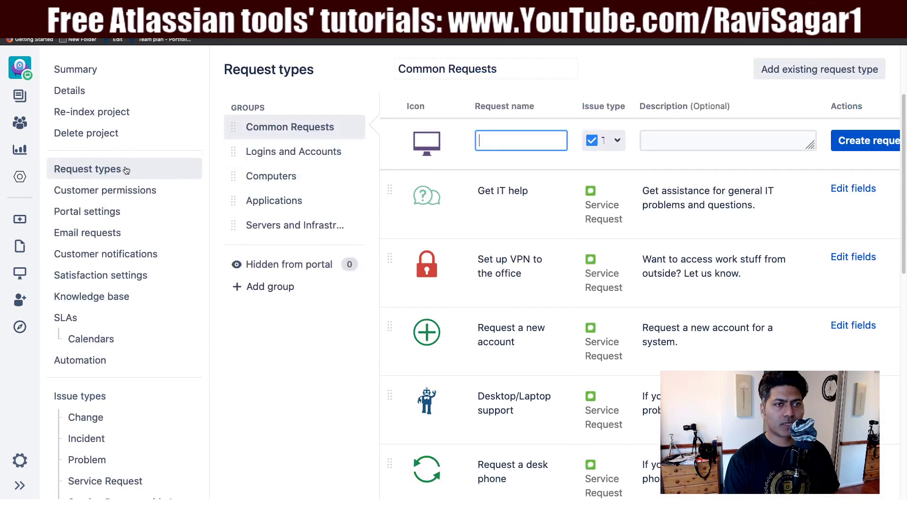
{"action": "scroll", "coordinate": [128, 205], "scroll_direction": "up", "scroll_amount": 1}
{"action": "scroll", "coordinate": [128, 206], "scroll_direction": "up", "scroll_amount": 1}
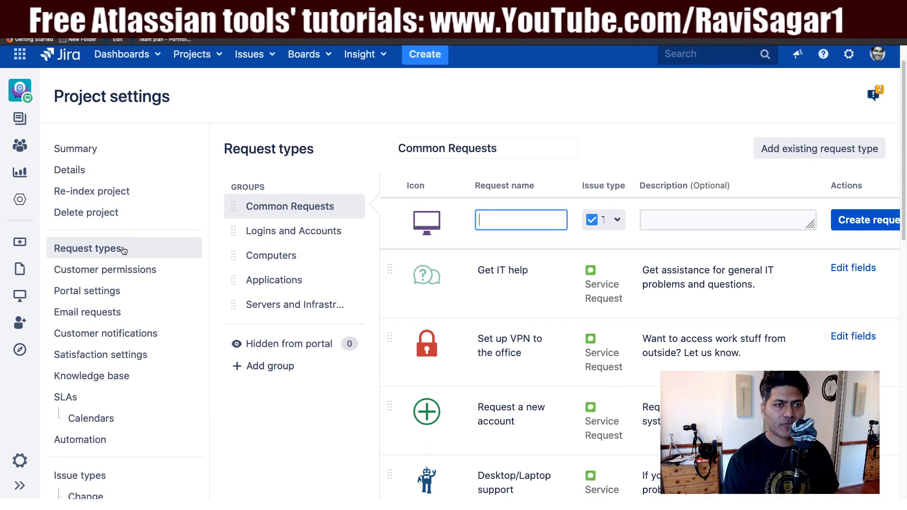
{"action": "scroll", "coordinate": [124, 250], "scroll_direction": "down", "scroll_amount": 1}
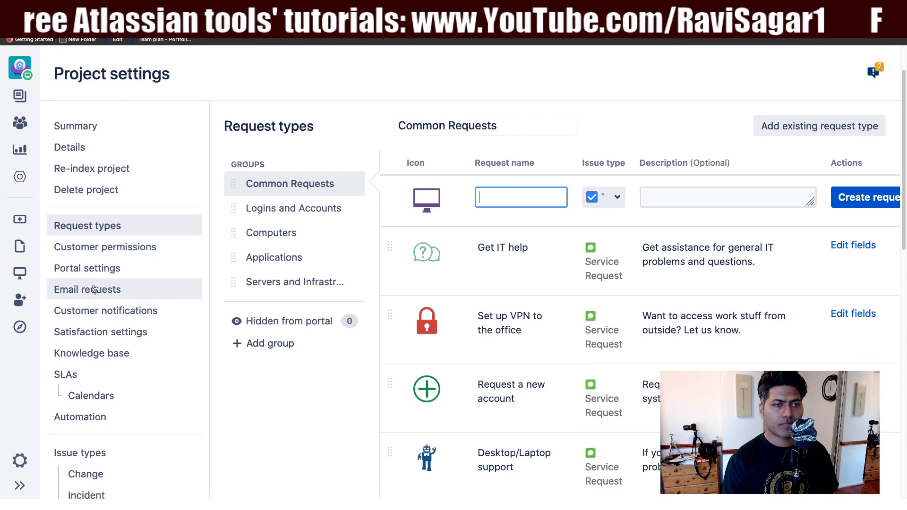
Review the project's portal settings, including who can add announcements, and go to the Customers page
{"action": "left_click", "coordinate": [100, 268]}
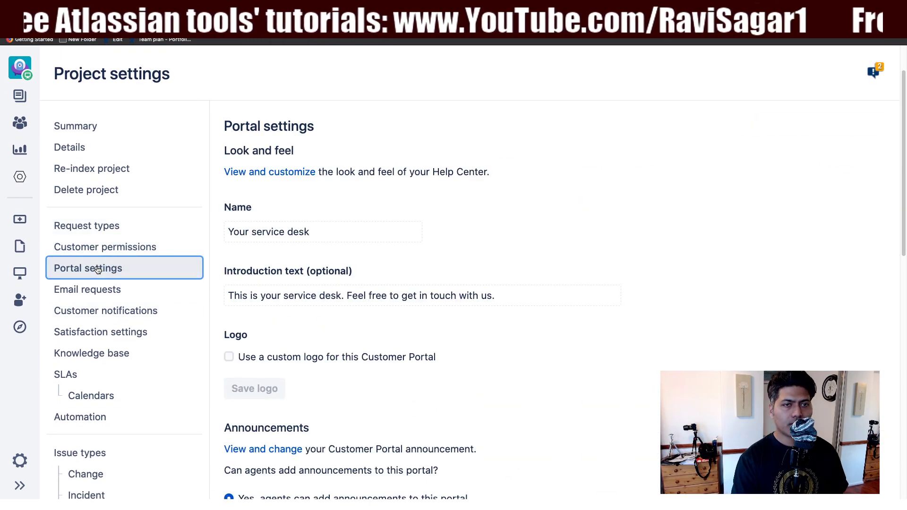
{"action": "scroll", "coordinate": [470, 294], "scroll_direction": "down", "scroll_amount": 4}
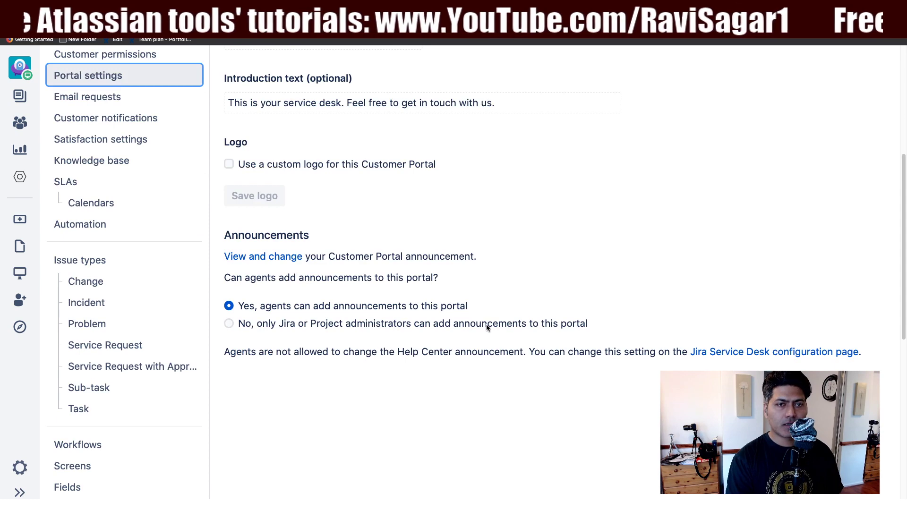
{"action": "scroll", "coordinate": [157, 279], "scroll_direction": "up", "scroll_amount": 1}
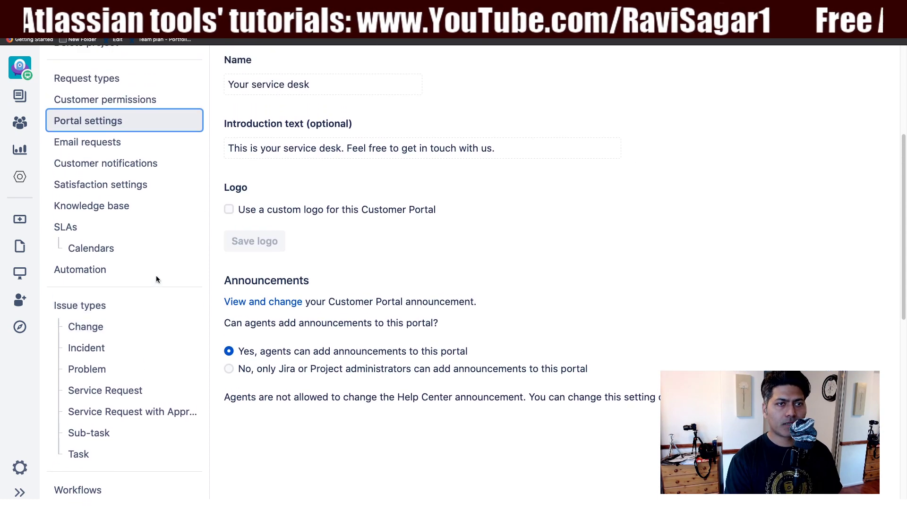
{"action": "scroll", "coordinate": [84, 364], "scroll_direction": "down", "scroll_amount": 1}
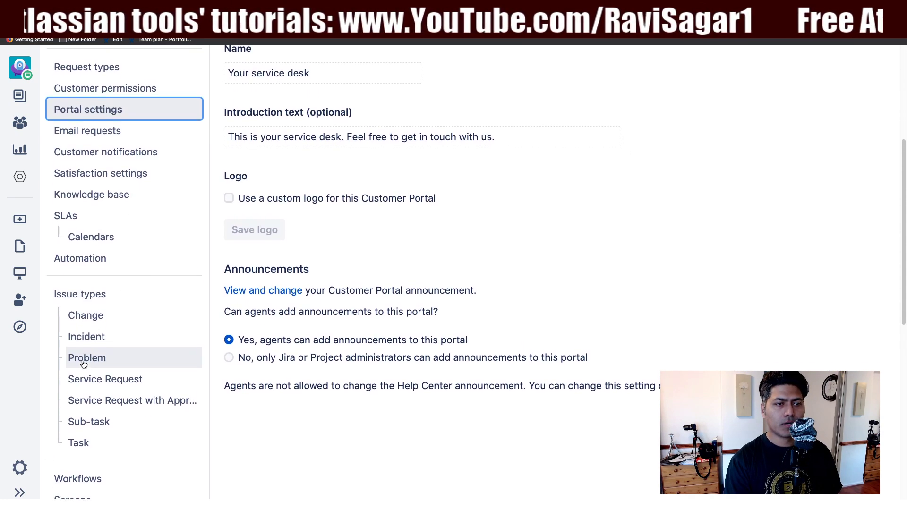
{"action": "scroll", "coordinate": [84, 364], "scroll_direction": "down", "scroll_amount": 1}
{"action": "left_click", "coordinate": [22, 130]}
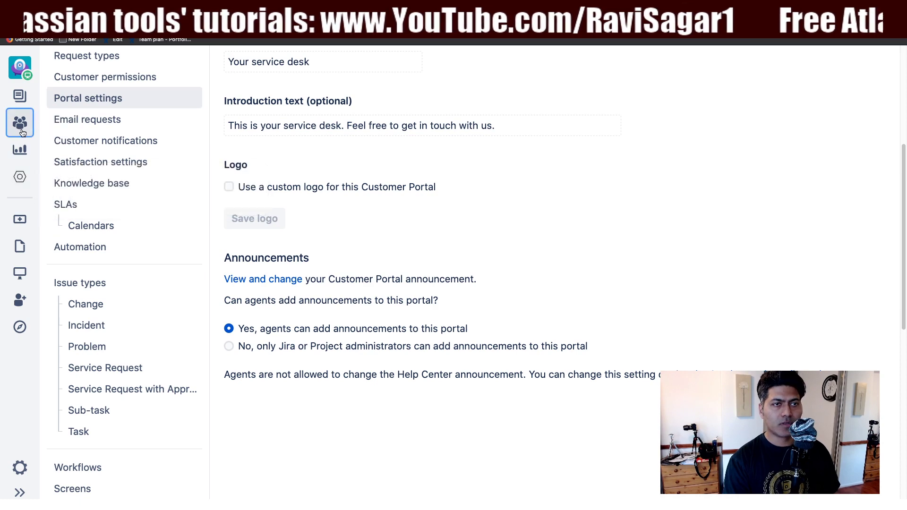
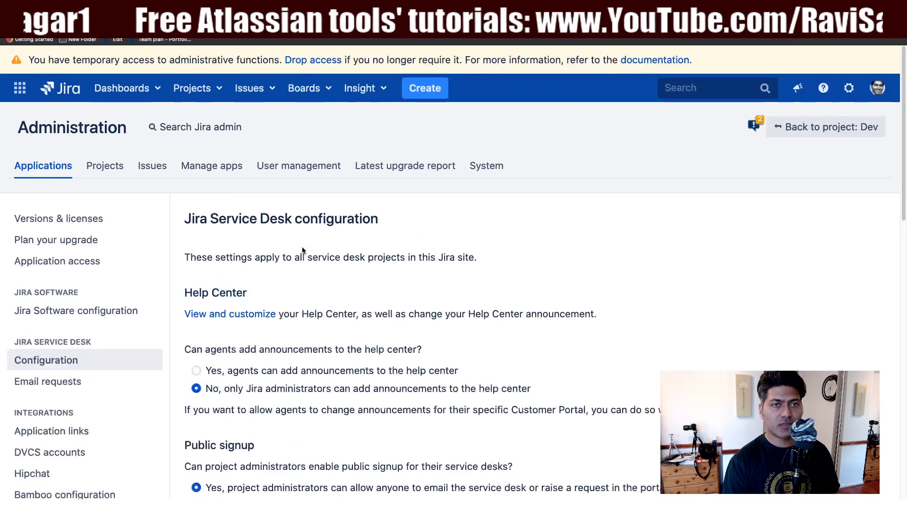
Set public signup in the Jira Service Desk configuration so customers must be added to the project or have an account to raise requests
{"action": "scroll", "coordinate": [303, 250], "scroll_direction": "down", "scroll_amount": 3}
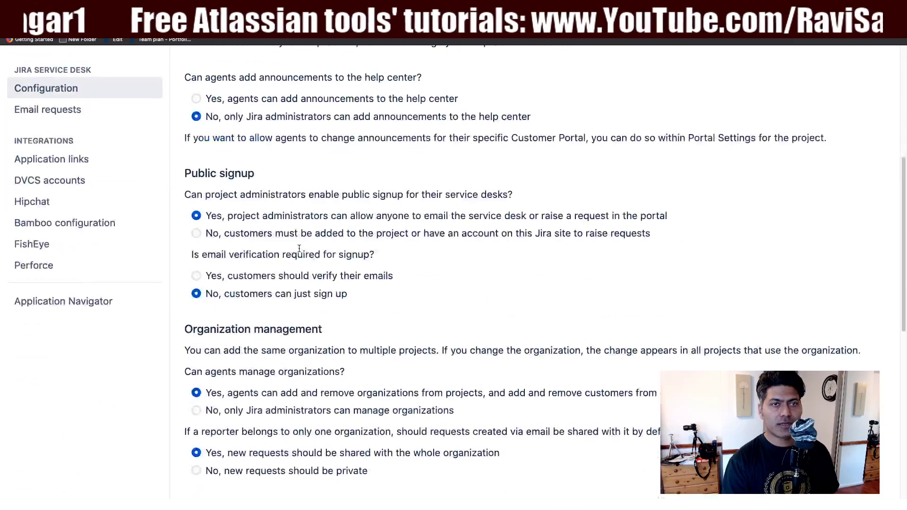
{"action": "left_click", "coordinate": [196, 234]}
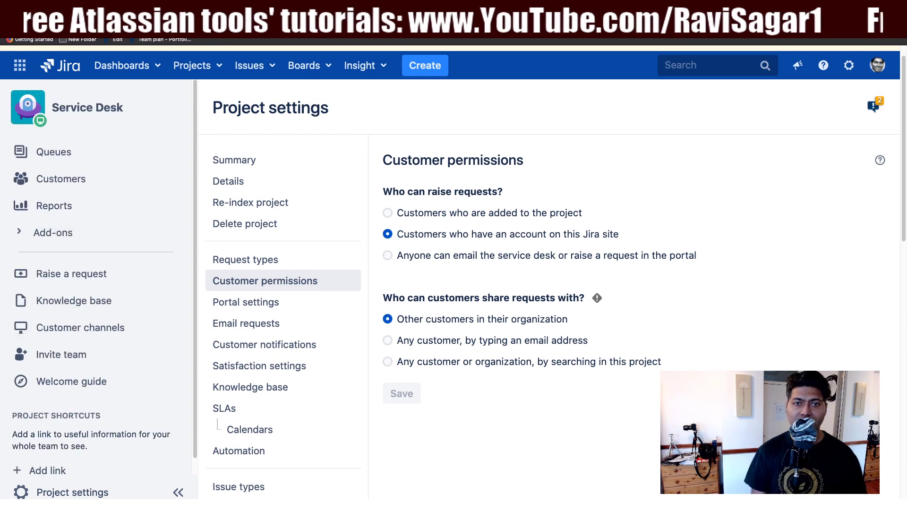
Save the project's customer permissions so anyone can email the service desk or raise a request in the portal, enabling public signup site-wide
{"action": "left_click", "coordinate": [388, 256]}
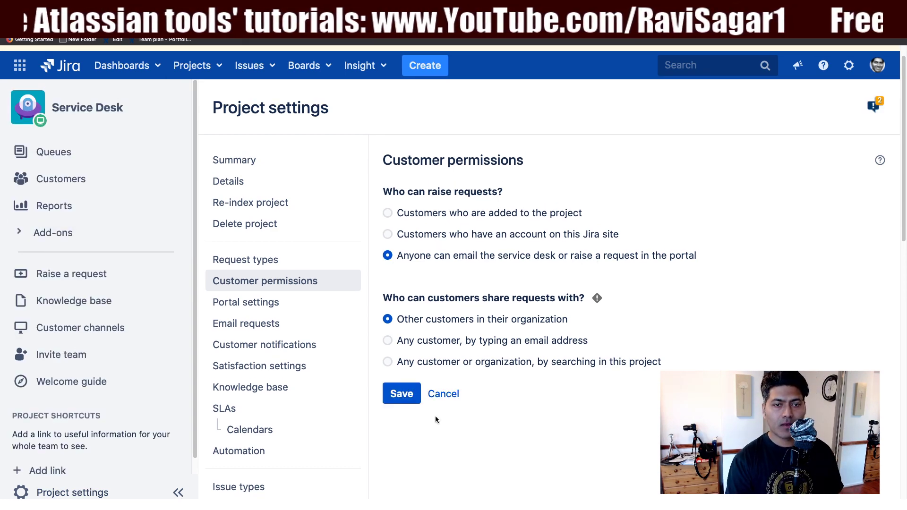
{"action": "left_click", "coordinate": [396, 396]}
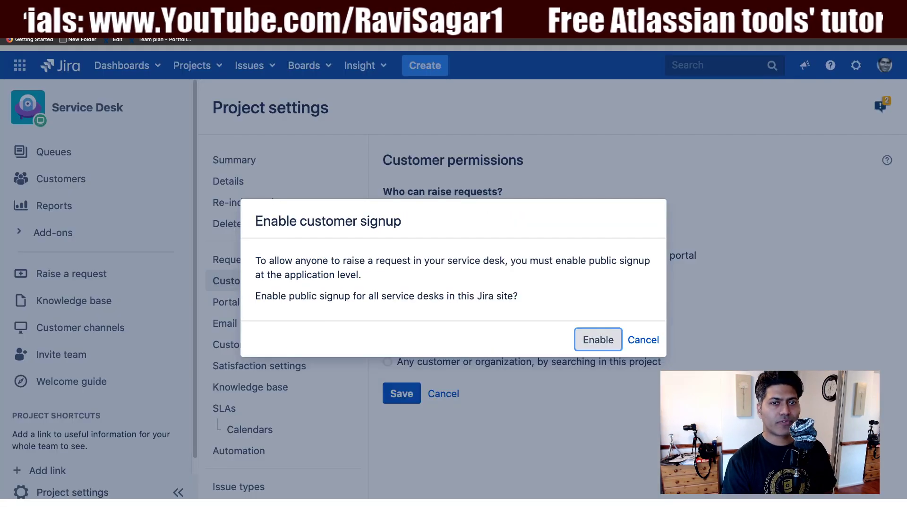
{"action": "left_click", "coordinate": [595, 343]}
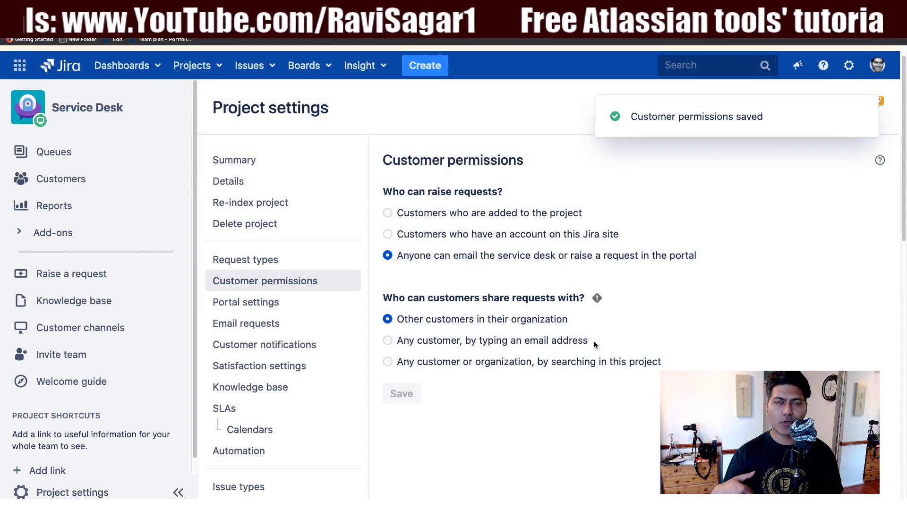
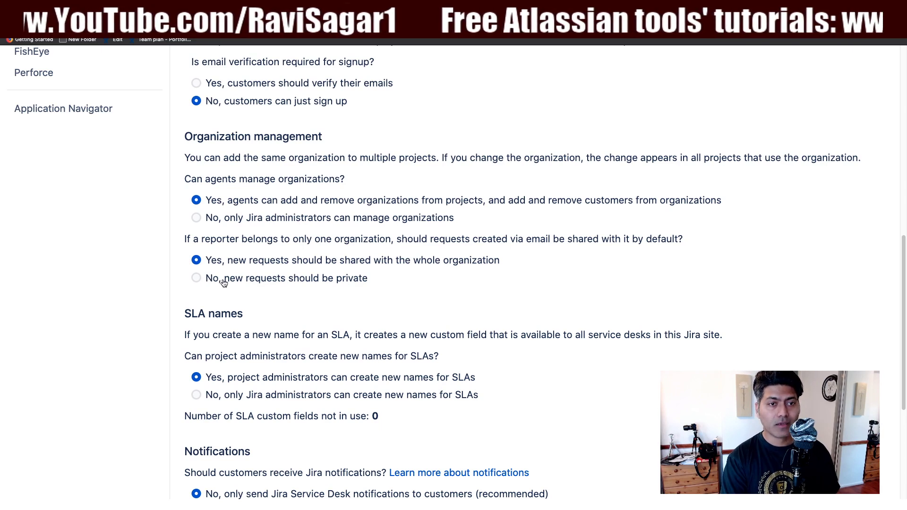
Set email requests from reporters belonging to only one organization to be private by default
{"action": "left_click", "coordinate": [197, 279]}
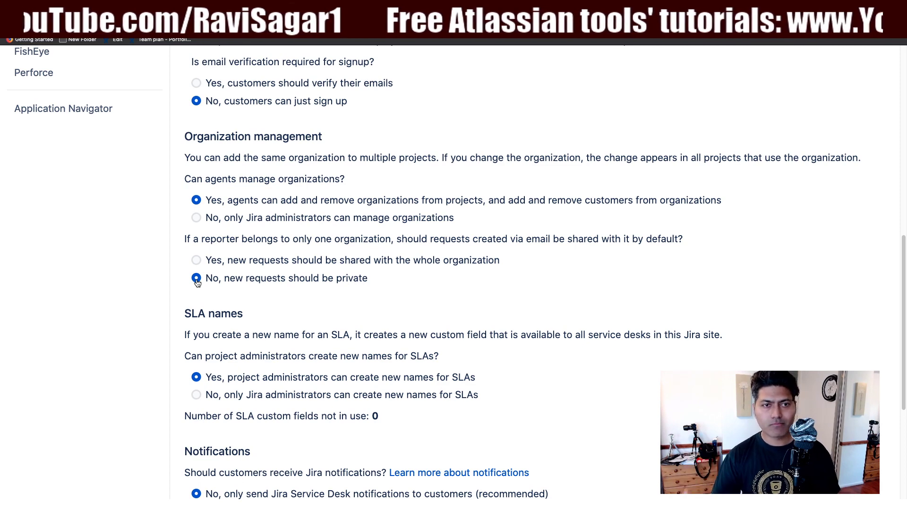
Review the SLA names, customer notifications and permission scheme errors options in the Jira Service Desk configuration, and return to its Help Center section
{"action": "scroll", "coordinate": [197, 283], "scroll_direction": "down", "scroll_amount": 3}
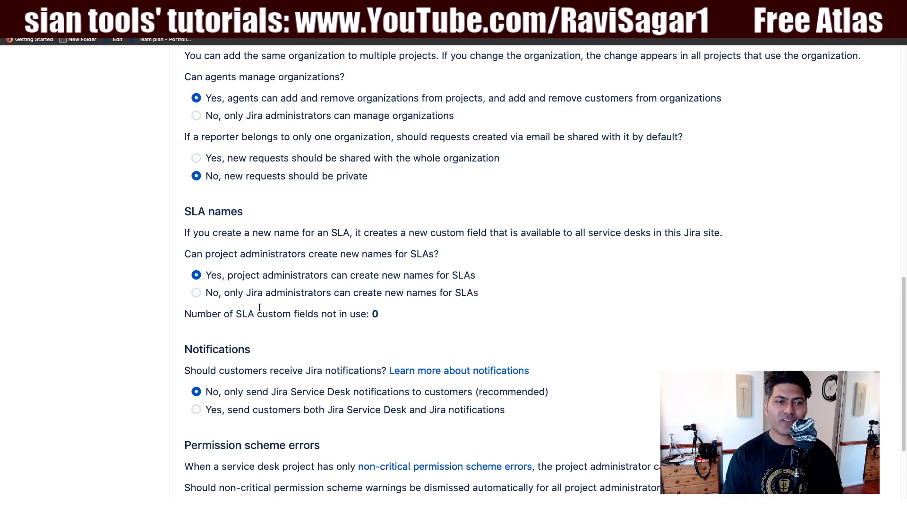
{"action": "scroll", "coordinate": [259, 307], "scroll_direction": "down", "scroll_amount": 5}
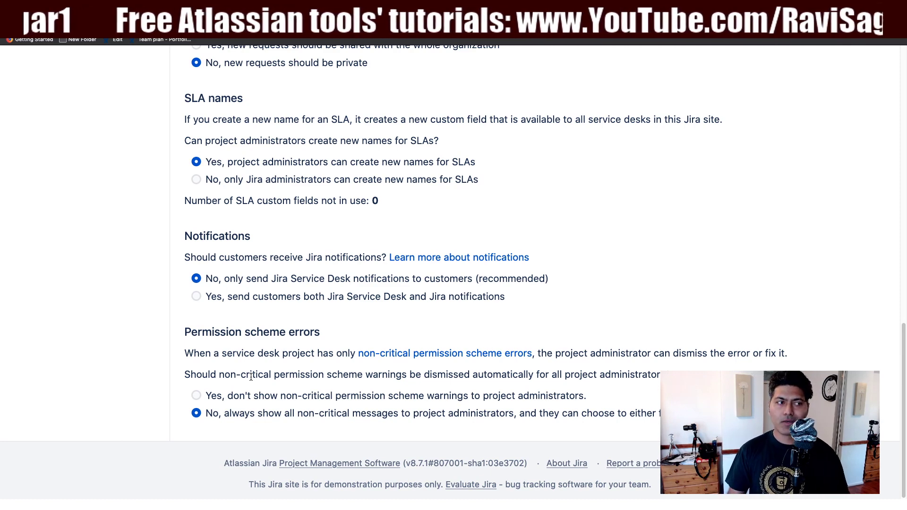
{"action": "scroll", "coordinate": [233, 416], "scroll_direction": "down", "scroll_amount": 2}
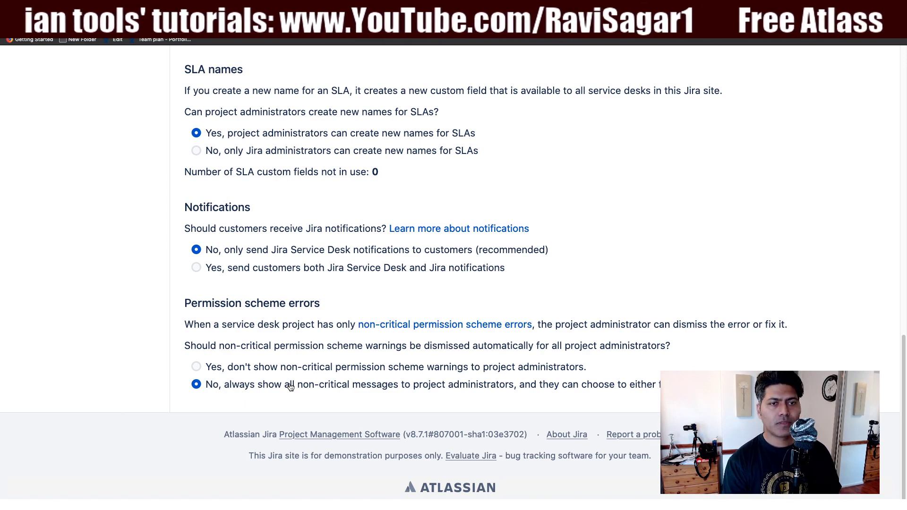
{"action": "scroll", "coordinate": [288, 381], "scroll_direction": "up", "scroll_amount": 10}
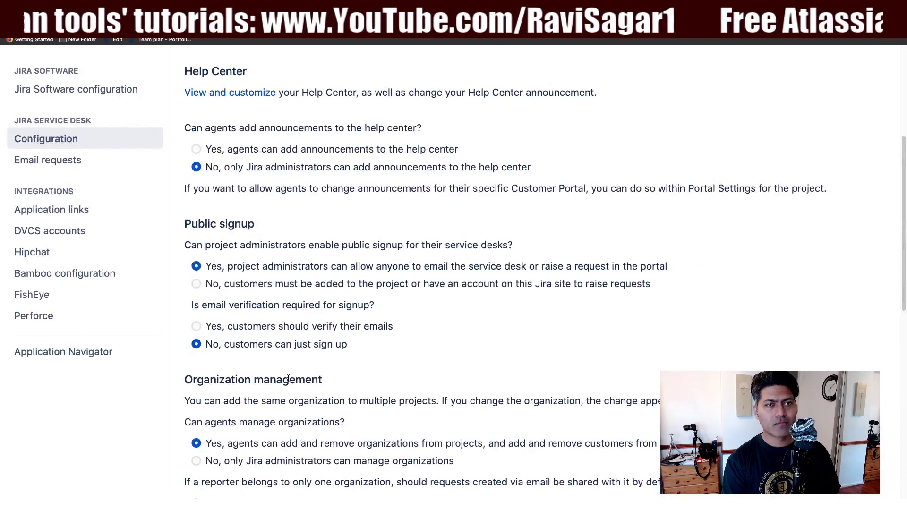
{"action": "scroll", "coordinate": [288, 379], "scroll_direction": "up", "scroll_amount": 3}
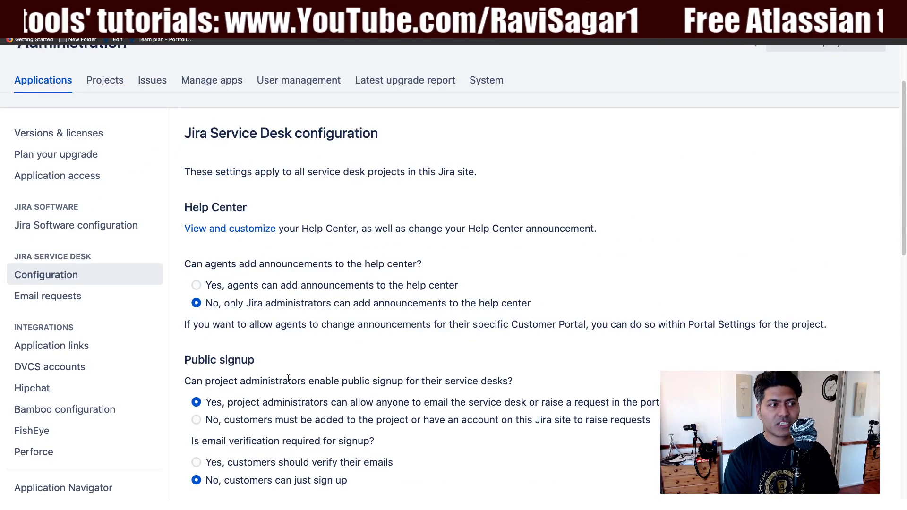
Return to the Service Desk project's customer permissions in its project settings
{"action": "key", "text": "alt+Tab"}
{"action": "left_click", "coordinate": [245, 266]}
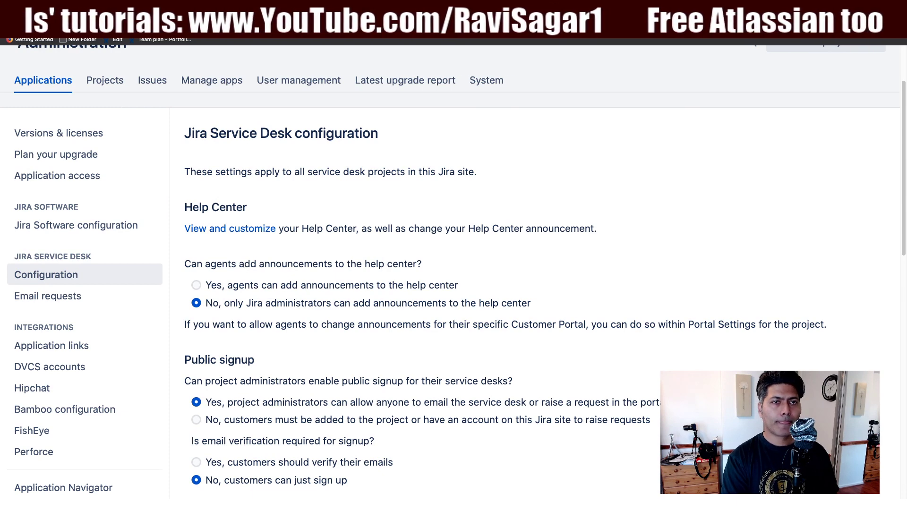
{"action": "key", "text": "ctrl+Tab"}
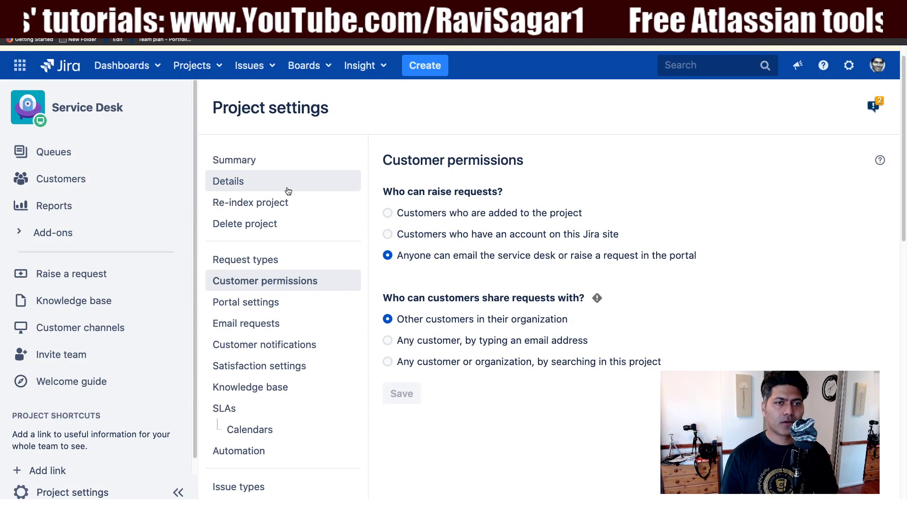